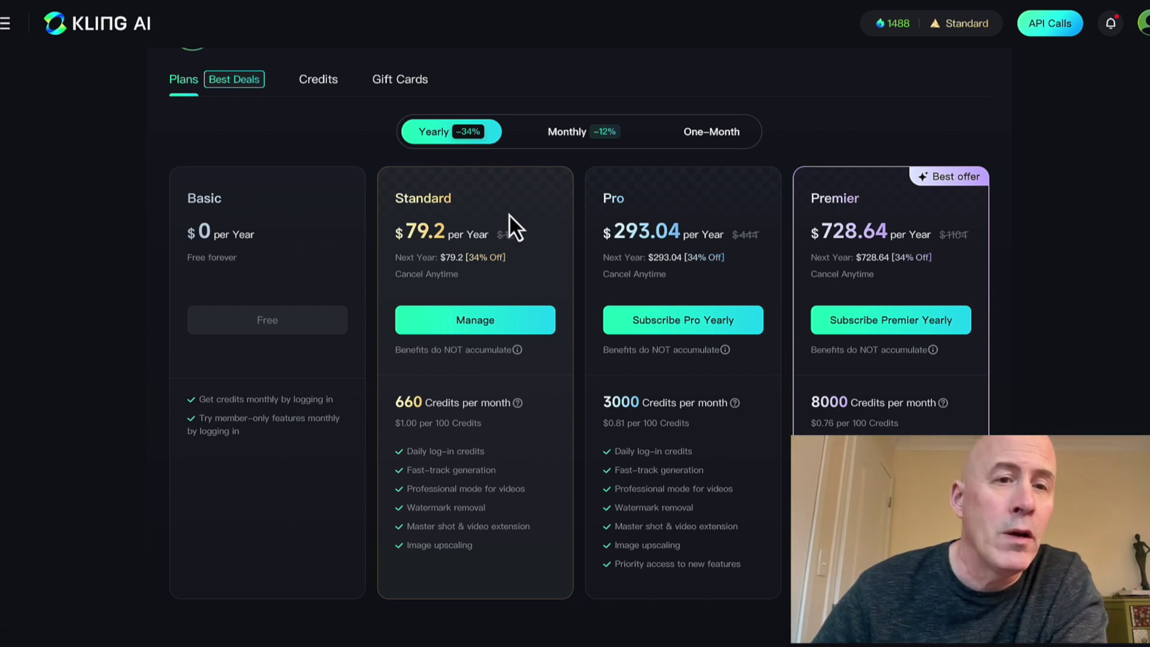
Step: Review the credit purchase packs on the membership page, then go back to the Kling AI home page
left_click(334, 87)
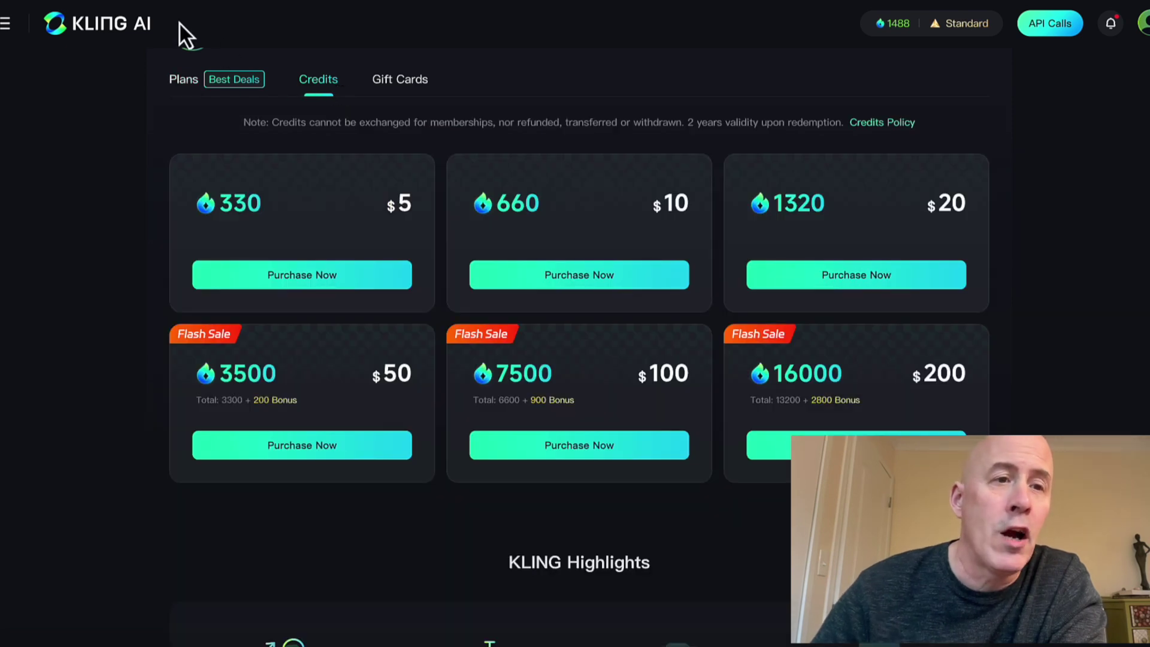
left_click(118, 25)
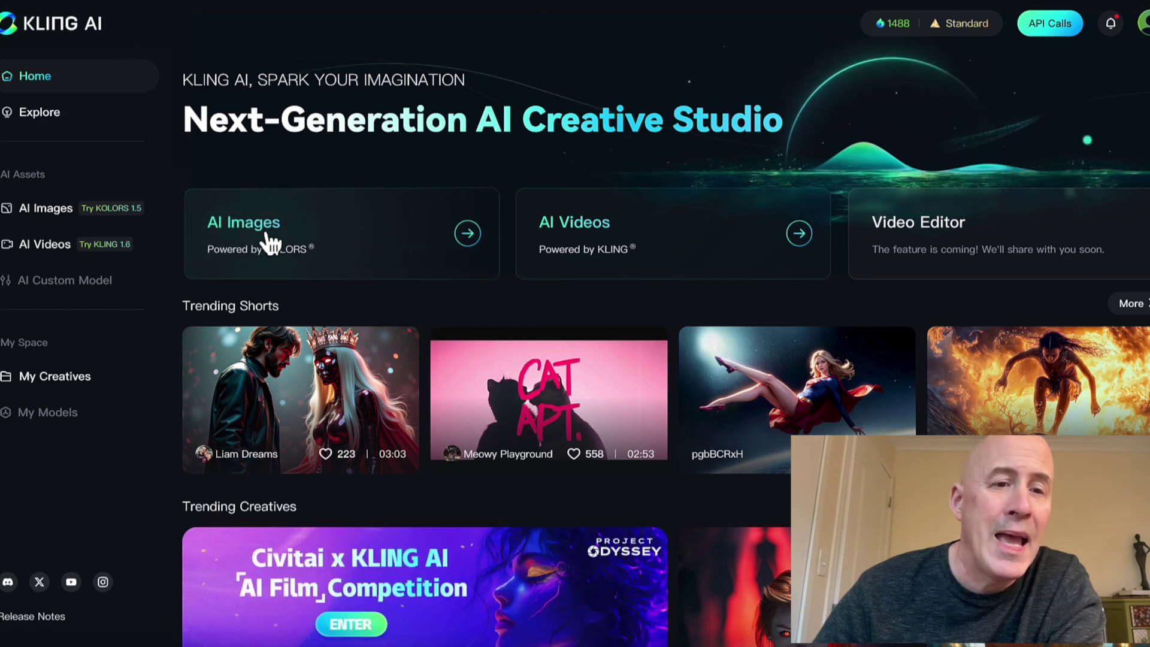
Step: Create a female, youth, brown-skinned try-on model prompted 'Purple hair female in the mountains walking down a path with a smile on her face'
left_click(273, 237)
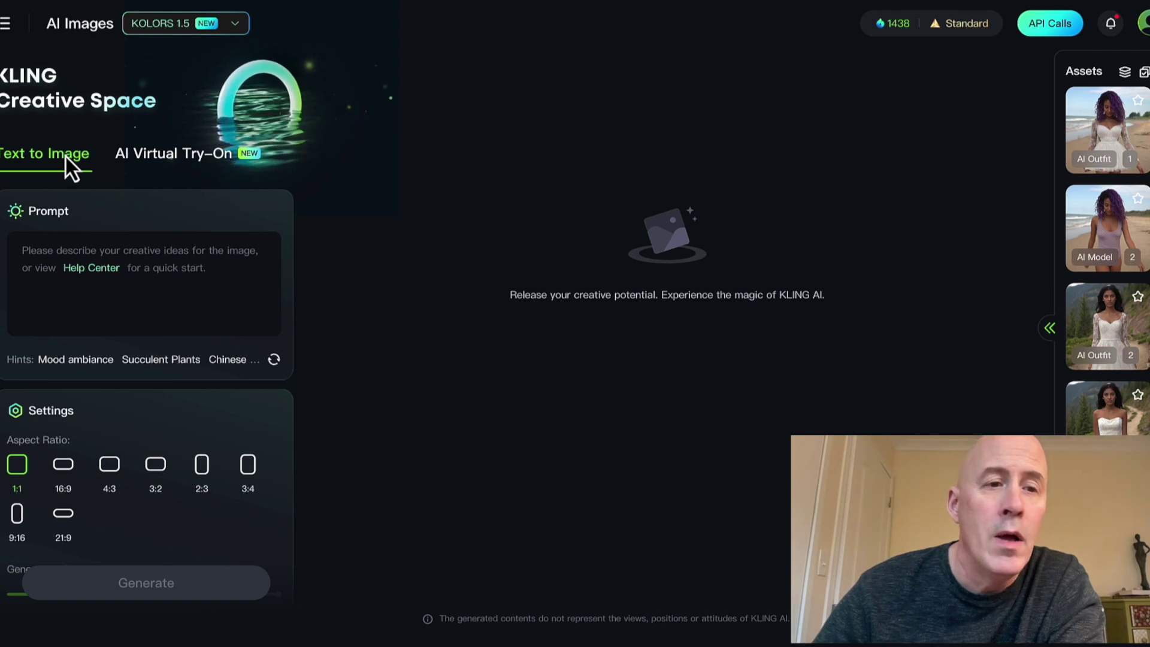
left_click(177, 163)
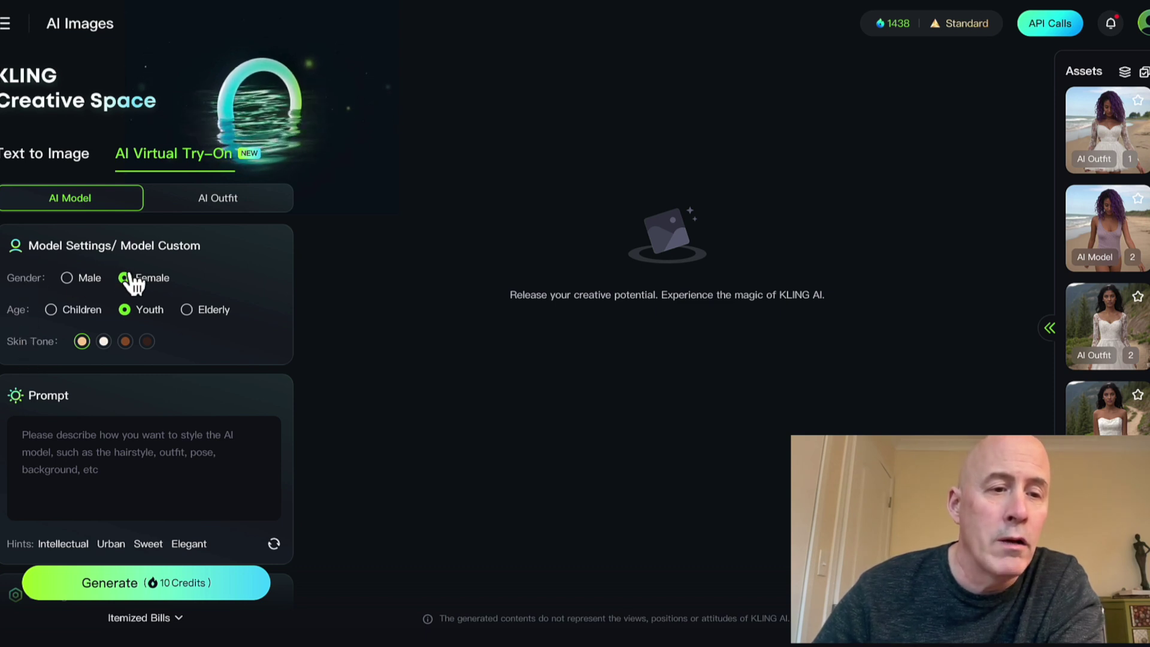
mouse_move(126, 347)
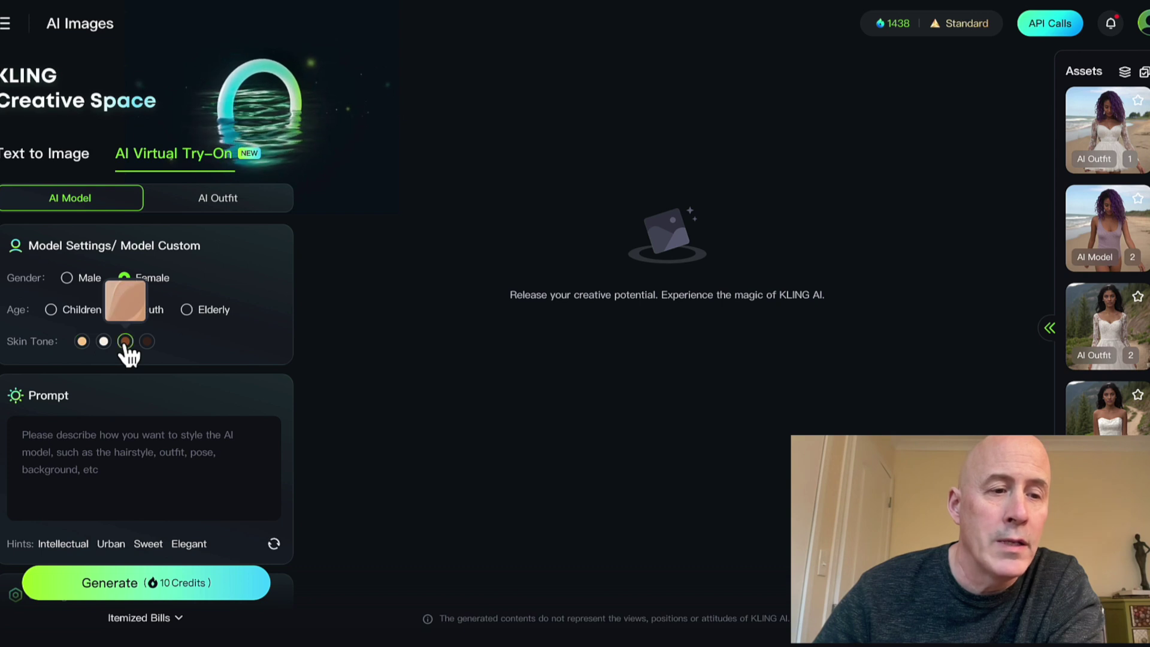
left_click(129, 437)
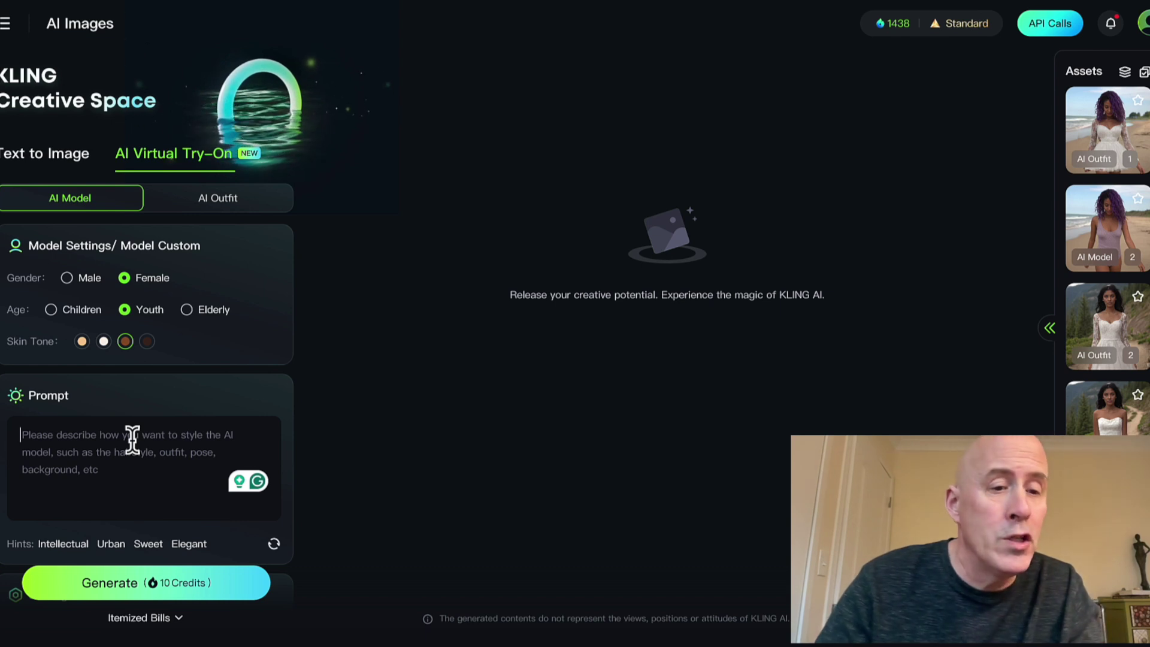
type("Purple hair female in the mount")
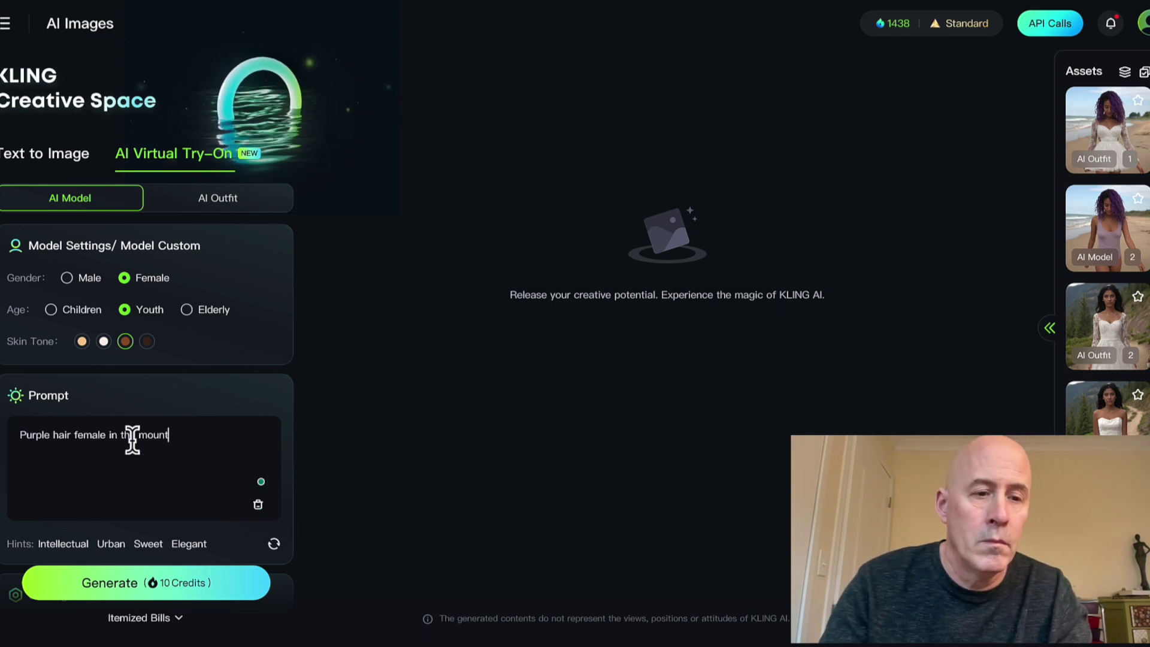
type("ains walking down a path with a smile on her face")
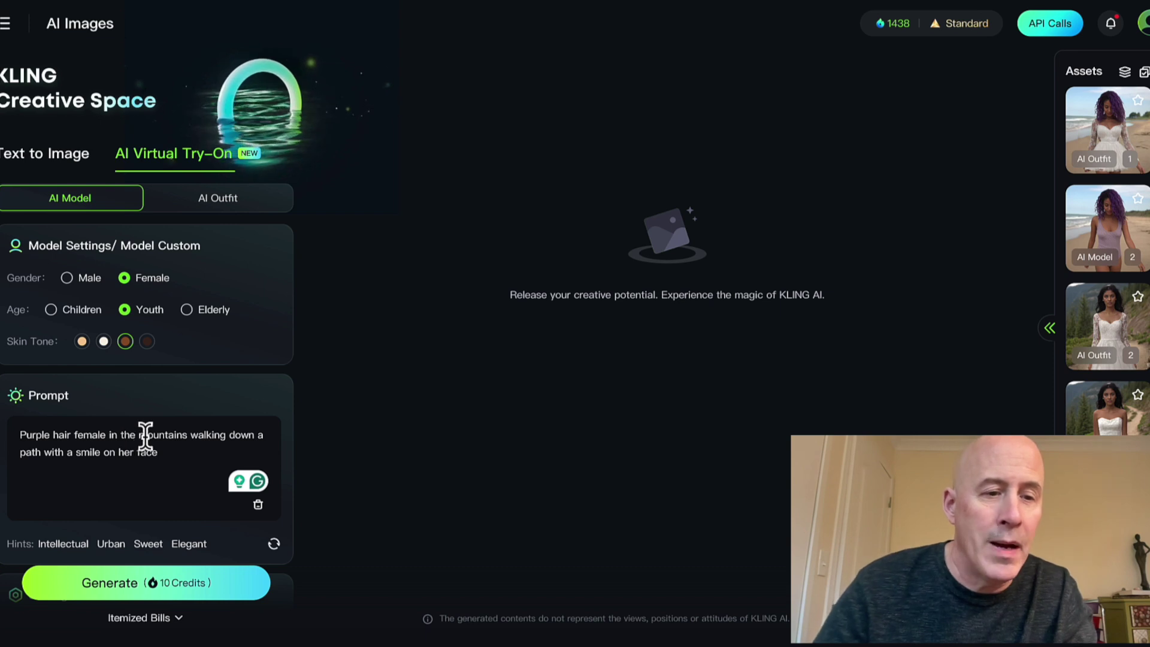
Step: Generate two model images with Generating Count 2 and send the right-hand one to AI Outfit
left_click(193, 584)
scroll(146, 539, "down", 3)
left_click_drag(146, 538, 276, 548)
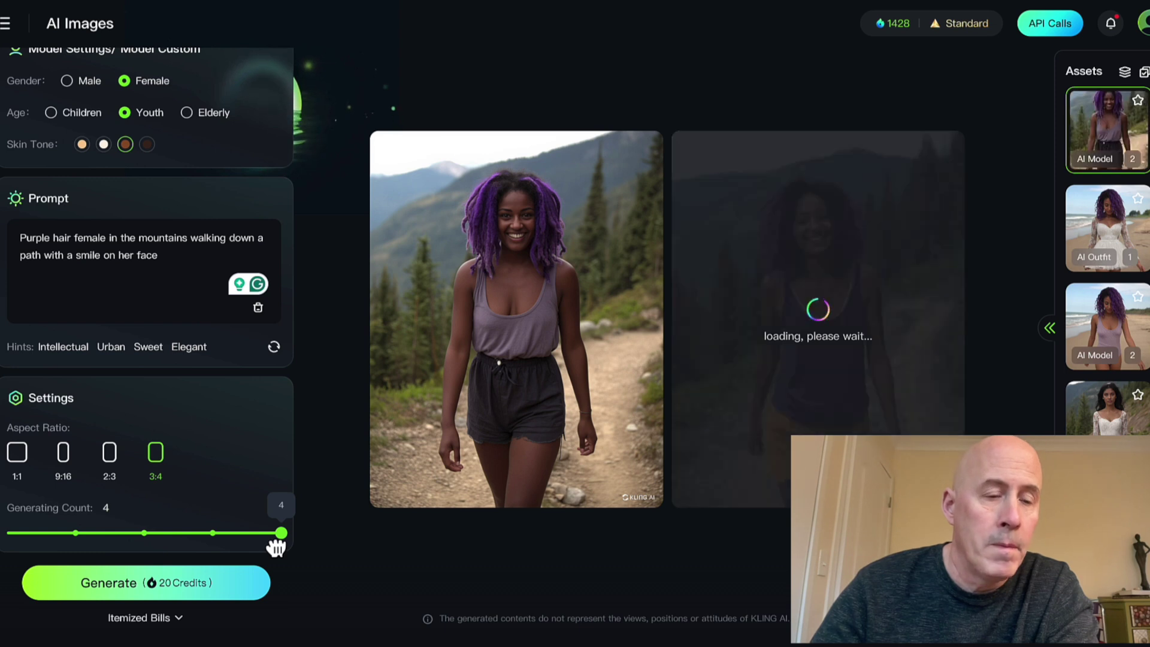
left_click_drag(276, 548, 143, 539)
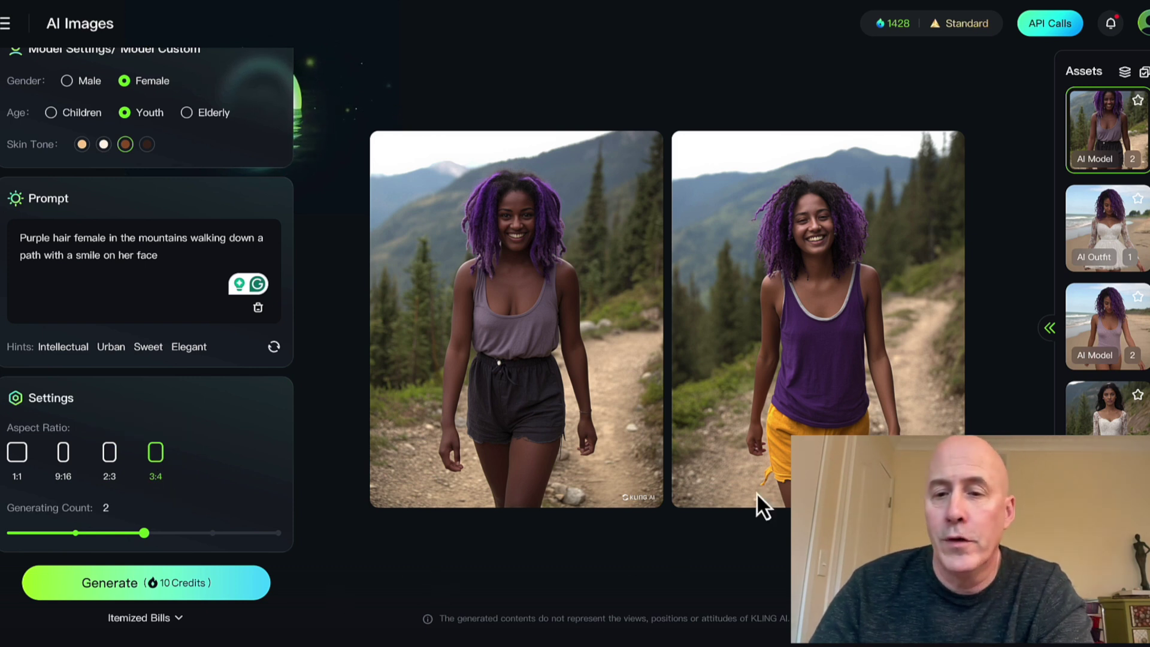
mouse_move(865, 351)
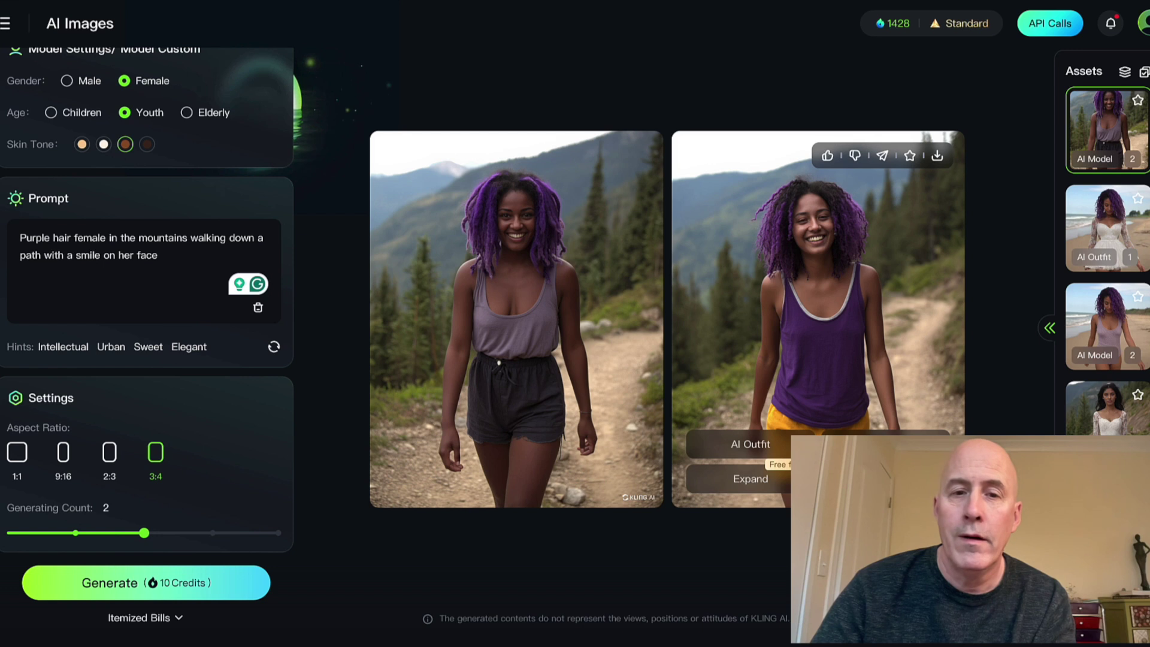
left_click(753, 446)
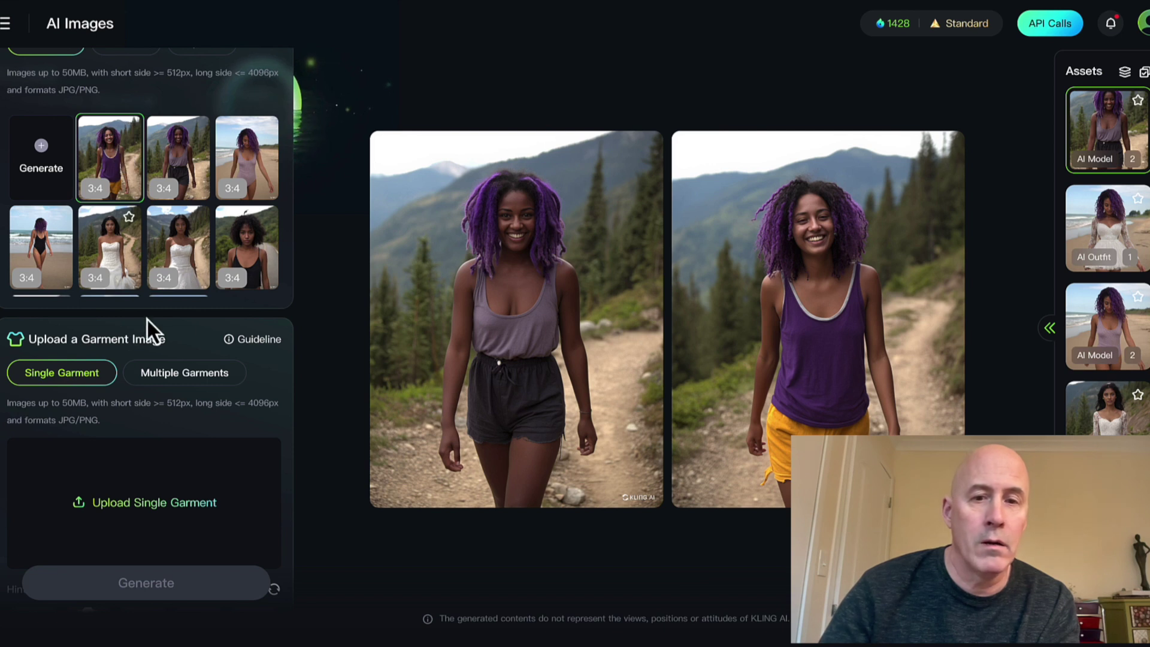
Step: Upload the plaid shirt file 228061_54844_41.jpg as the Top garment
scroll(138, 383, "down", 2)
scroll(136, 383, "down", 4)
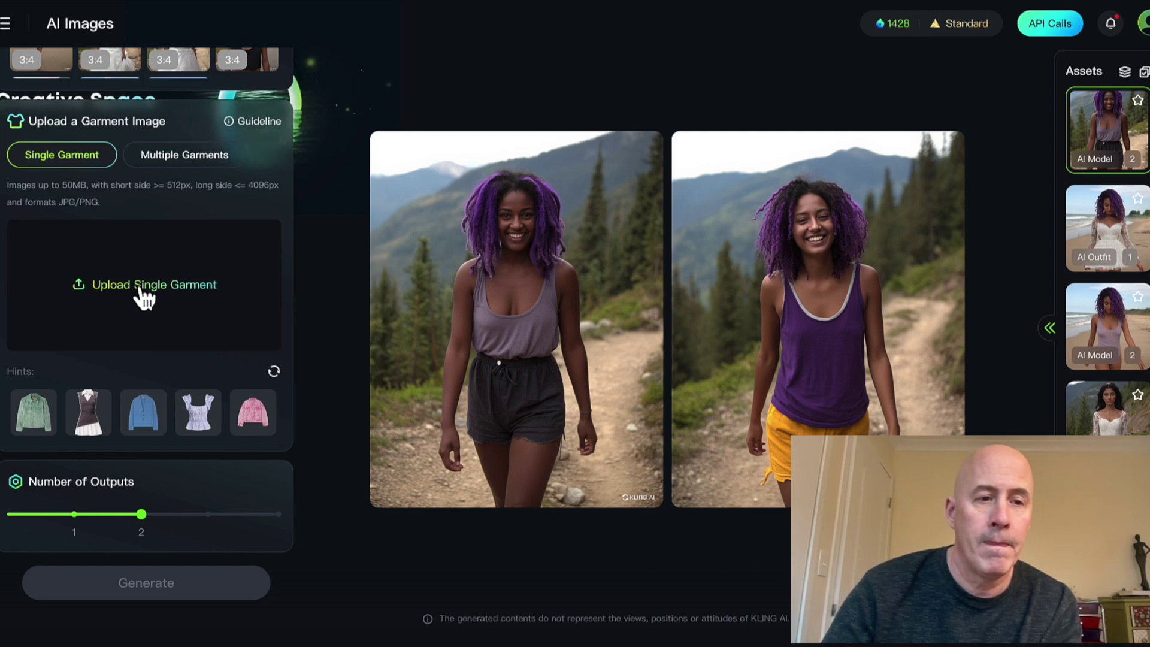
left_click(141, 290)
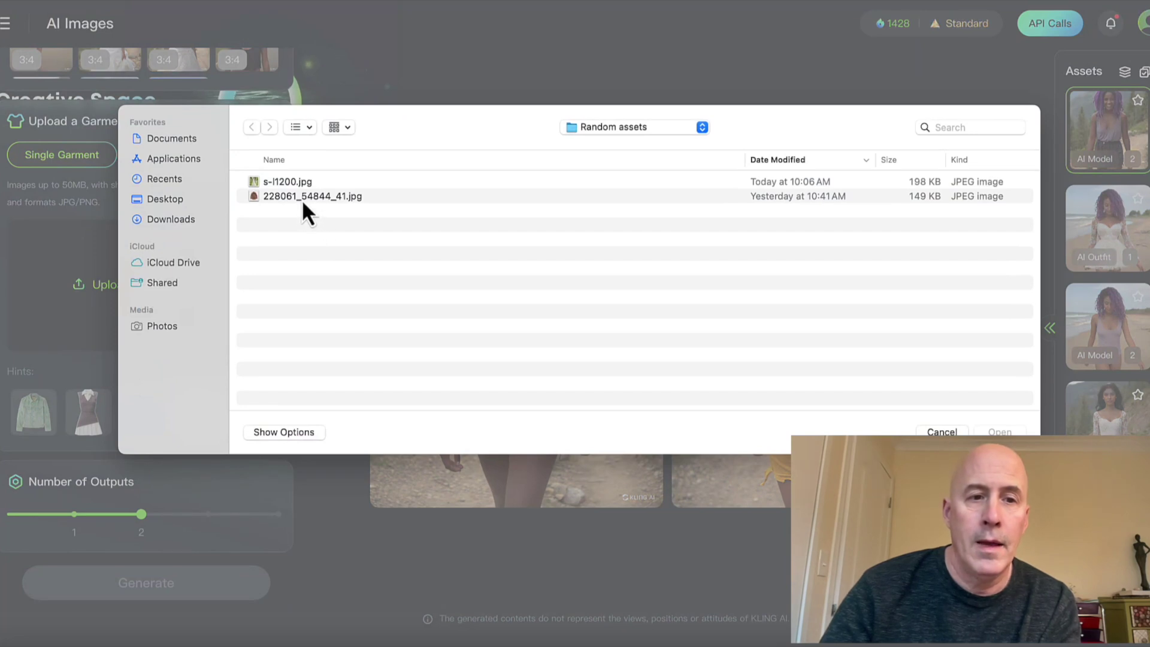
left_click(301, 198)
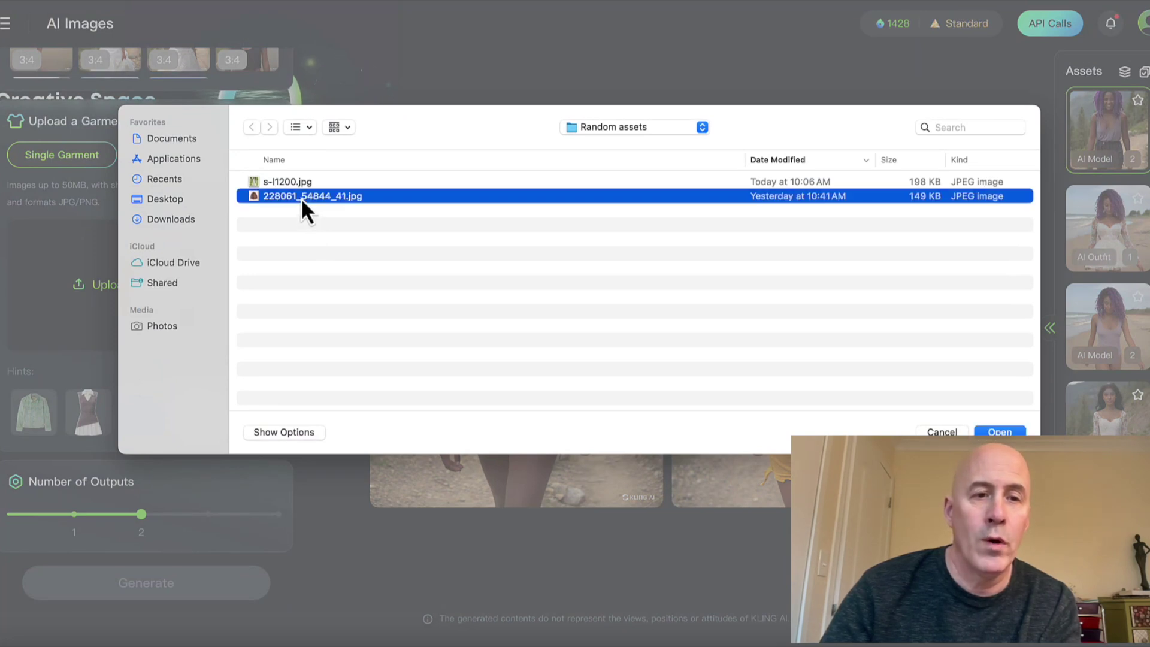
left_click(1000, 433)
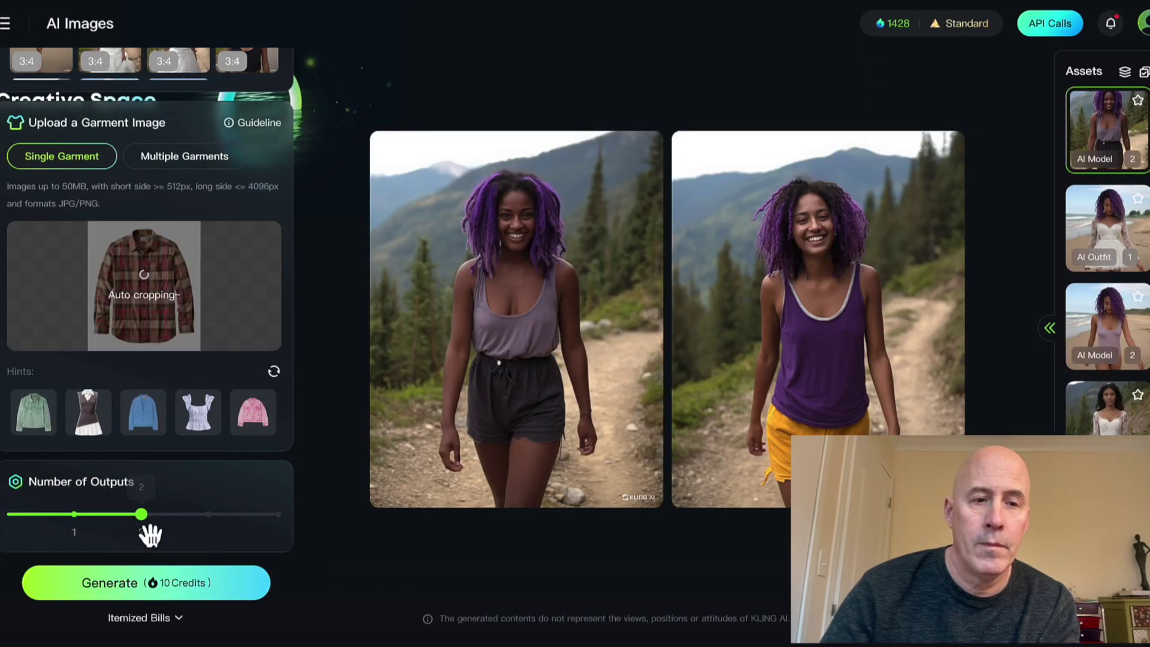
Step: Generate two plaid-shirt try-on images and send the left one to Image to Video
mouse_move(149, 532)
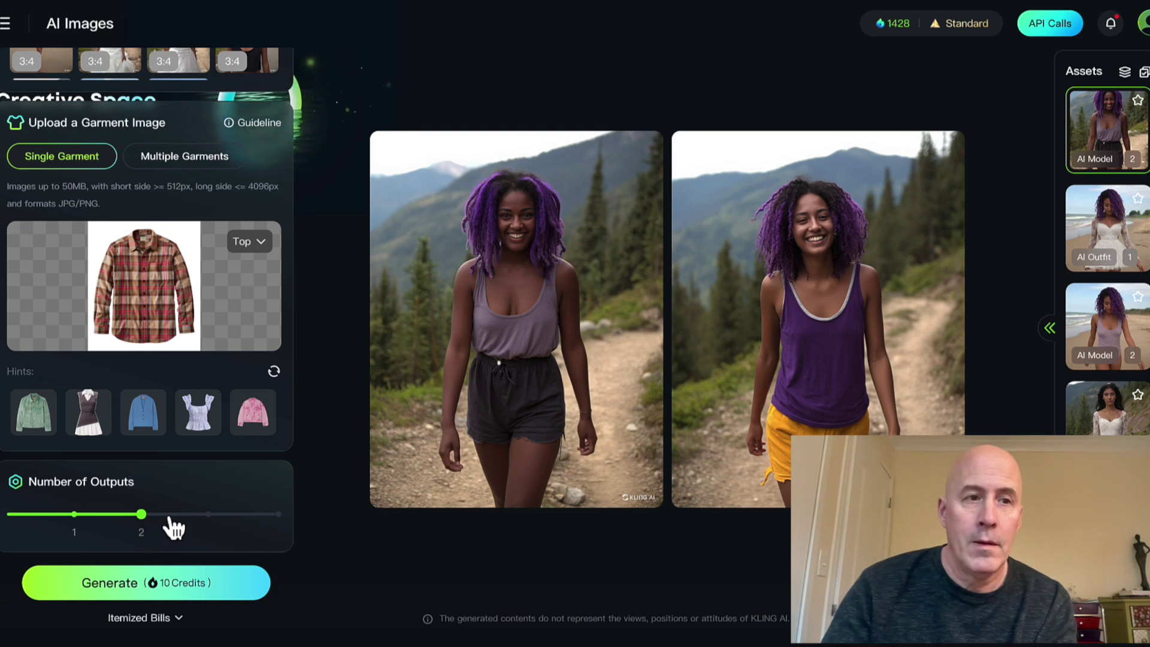
left_click(83, 523)
left_click_drag(81, 526, 146, 534)
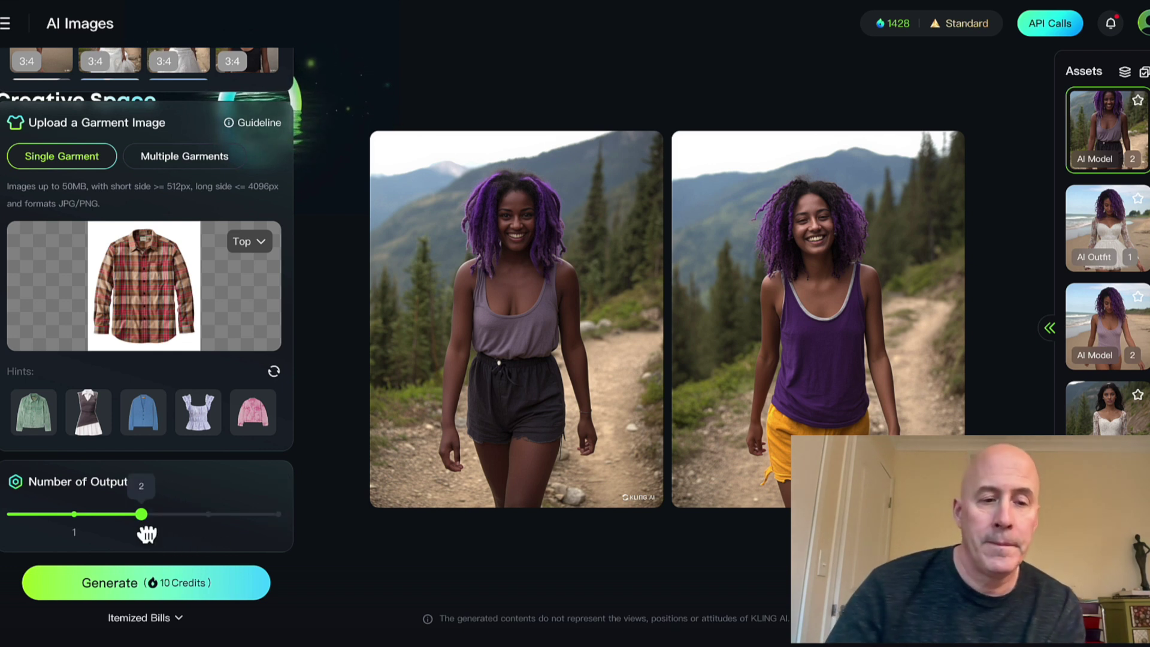
left_click(172, 584)
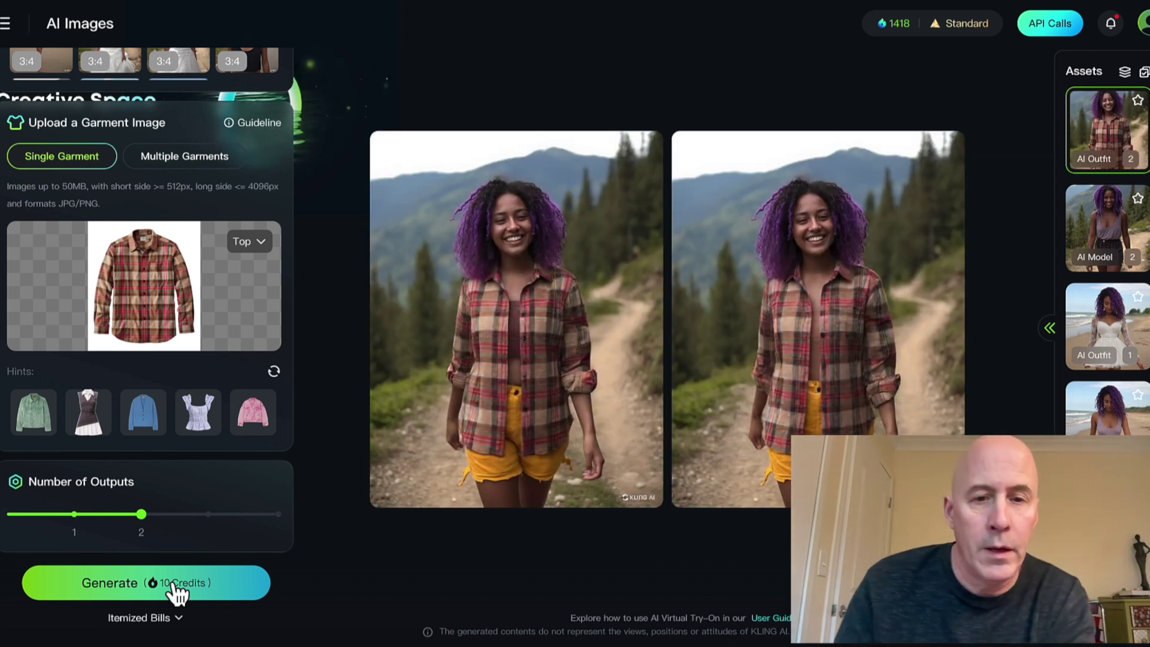
mouse_move(536, 432)
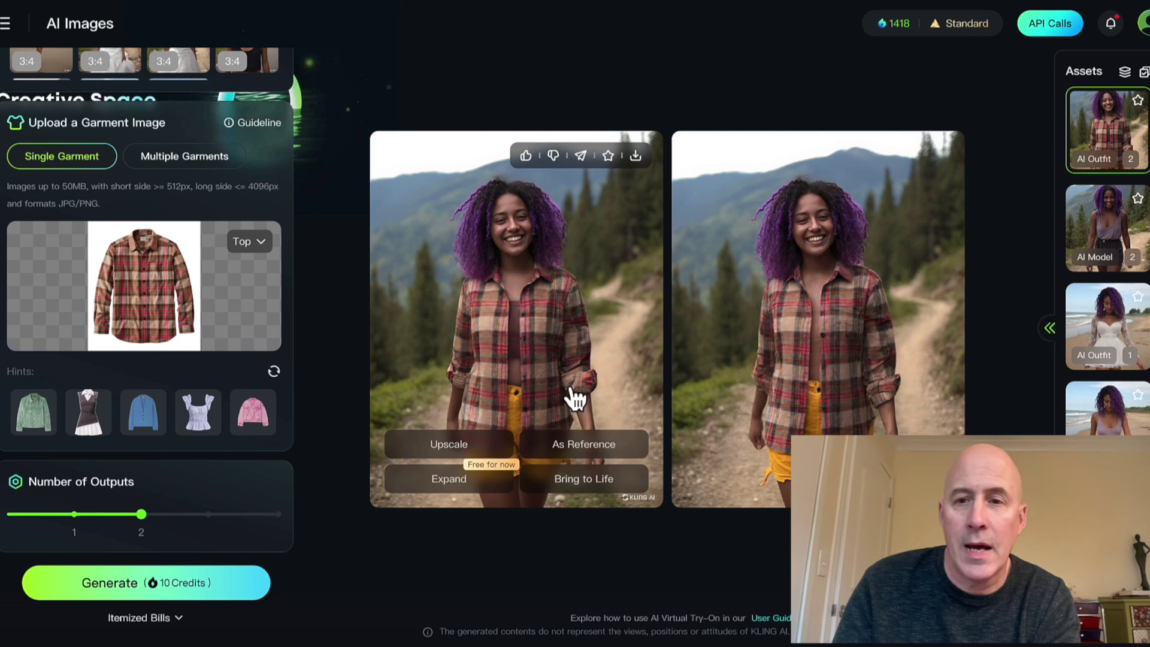
left_click(578, 482)
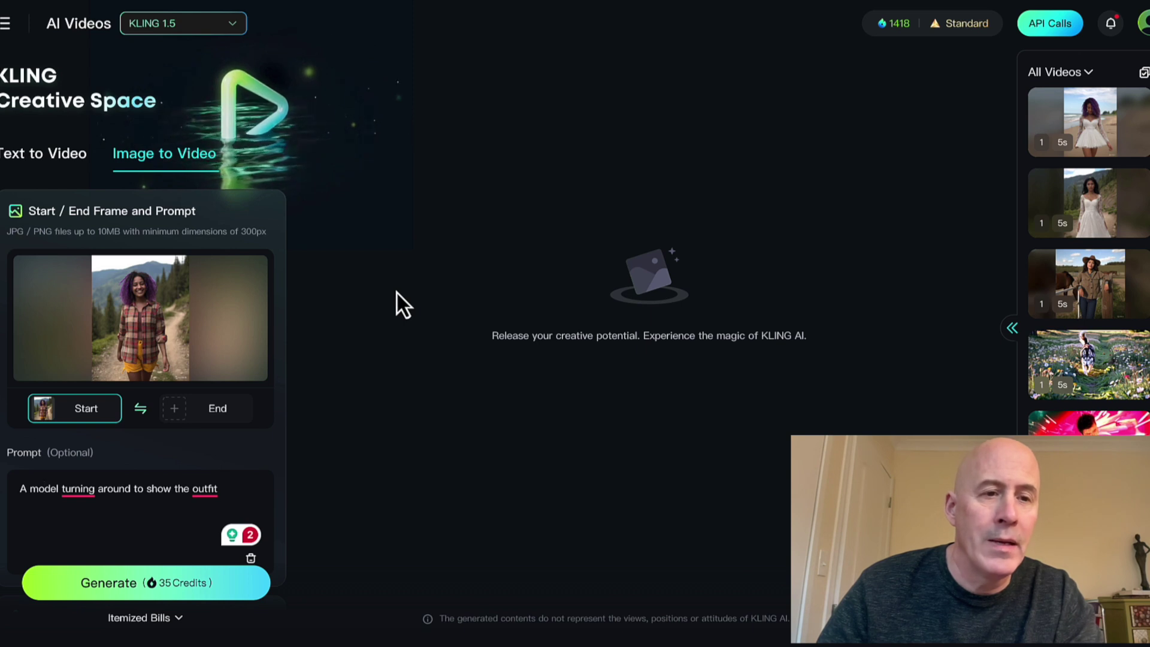
Step: Switch the video model to KLING 1.6
left_click(179, 31)
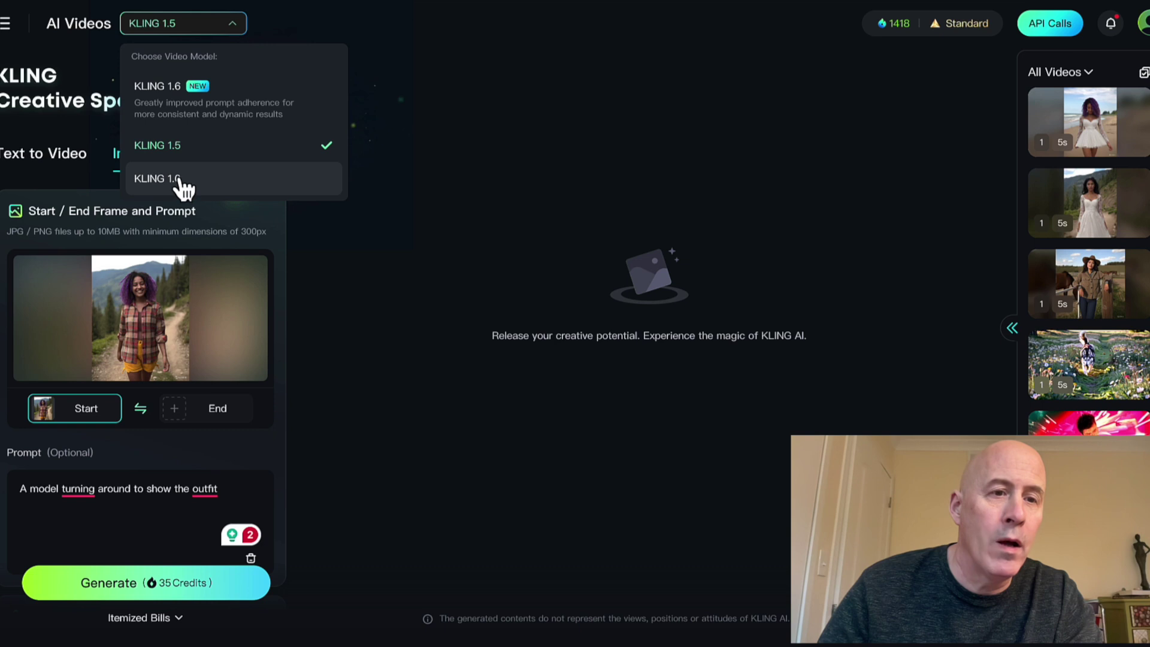
left_click(174, 87)
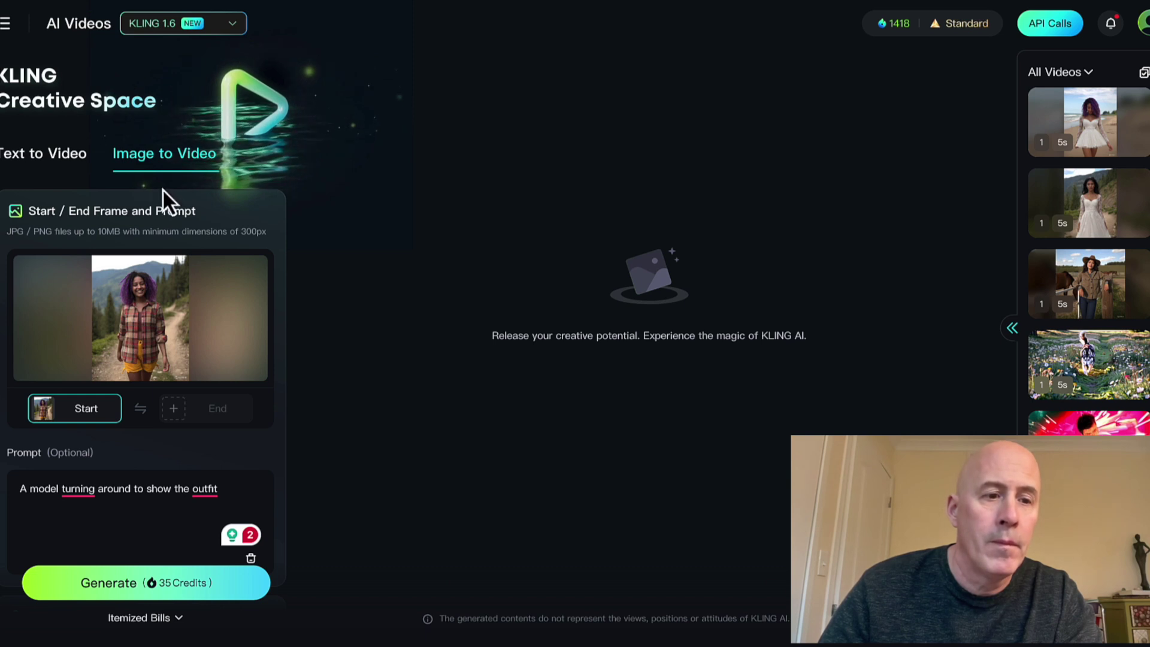
scroll(163, 235, "down", 2)
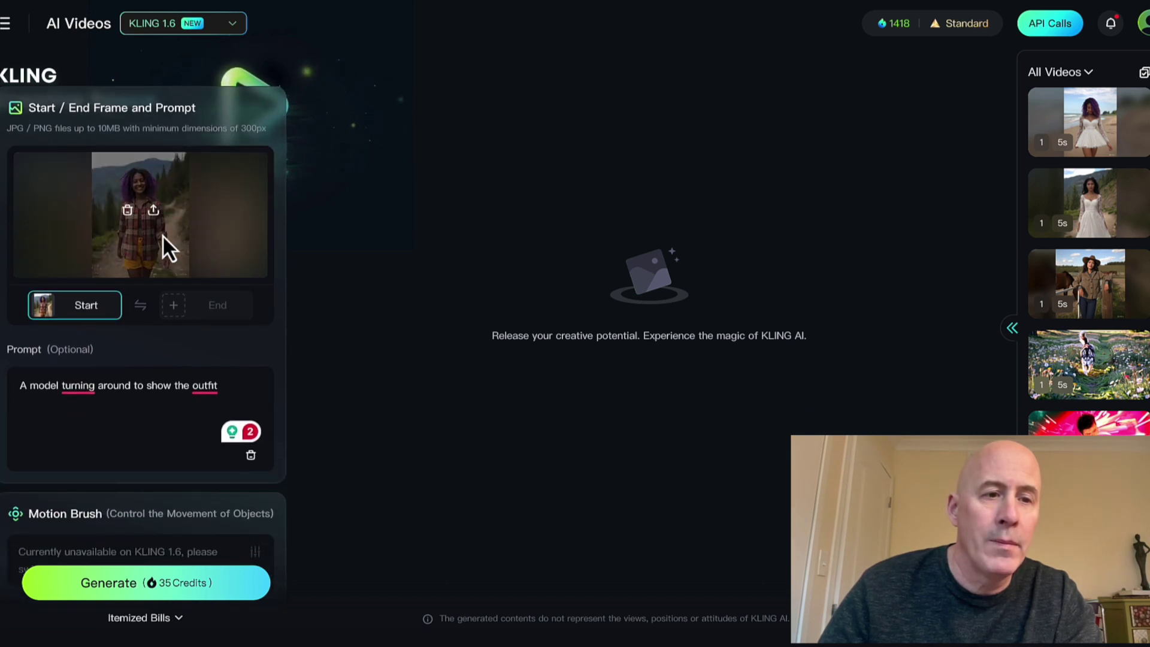
scroll(163, 235, "down", 2)
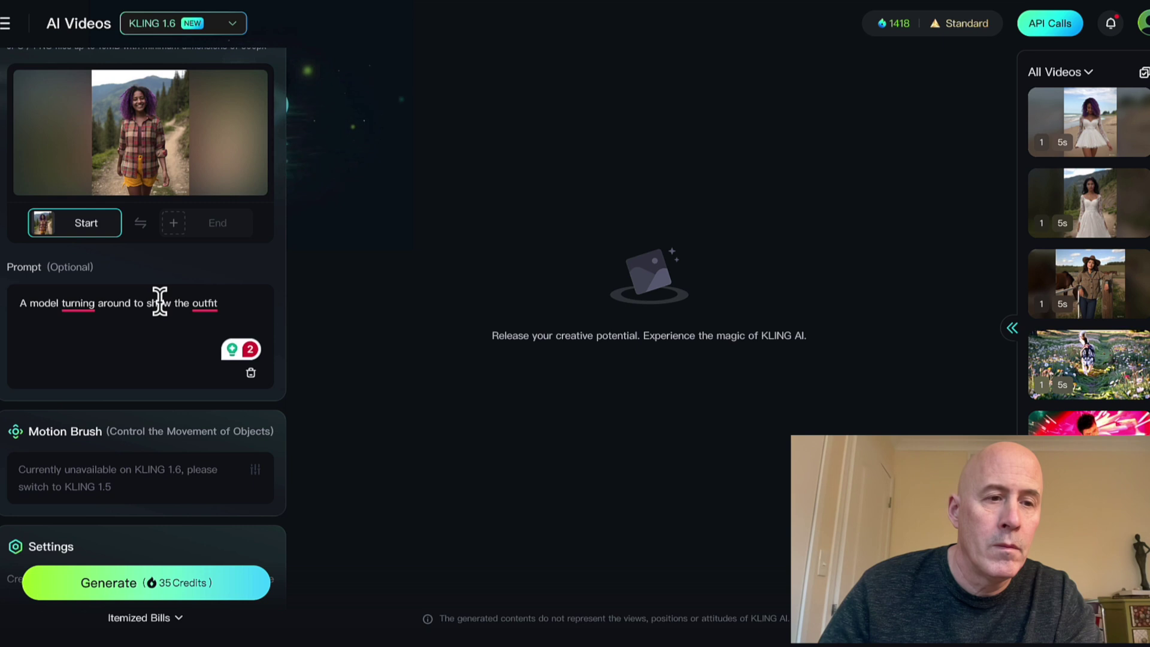
Step: Replace the prompt with 'model walking down the path smiling at the camera' and adjust the Creativity slider
left_click_drag(232, 303, 17, 302)
key("BackSpace")
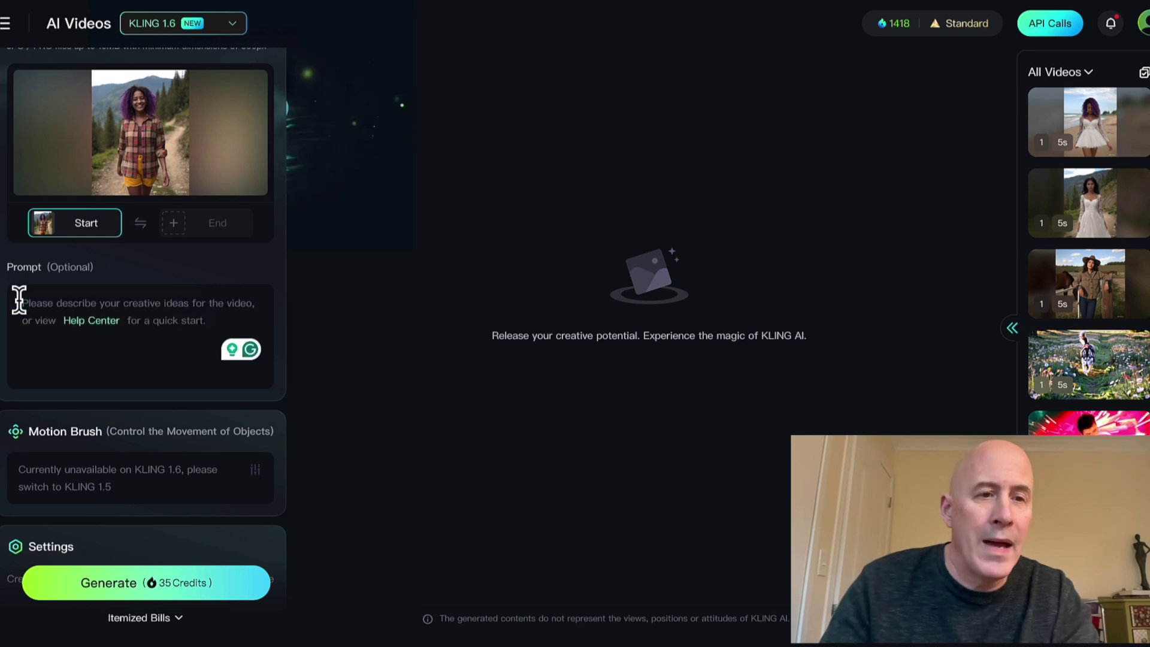
type("mod")
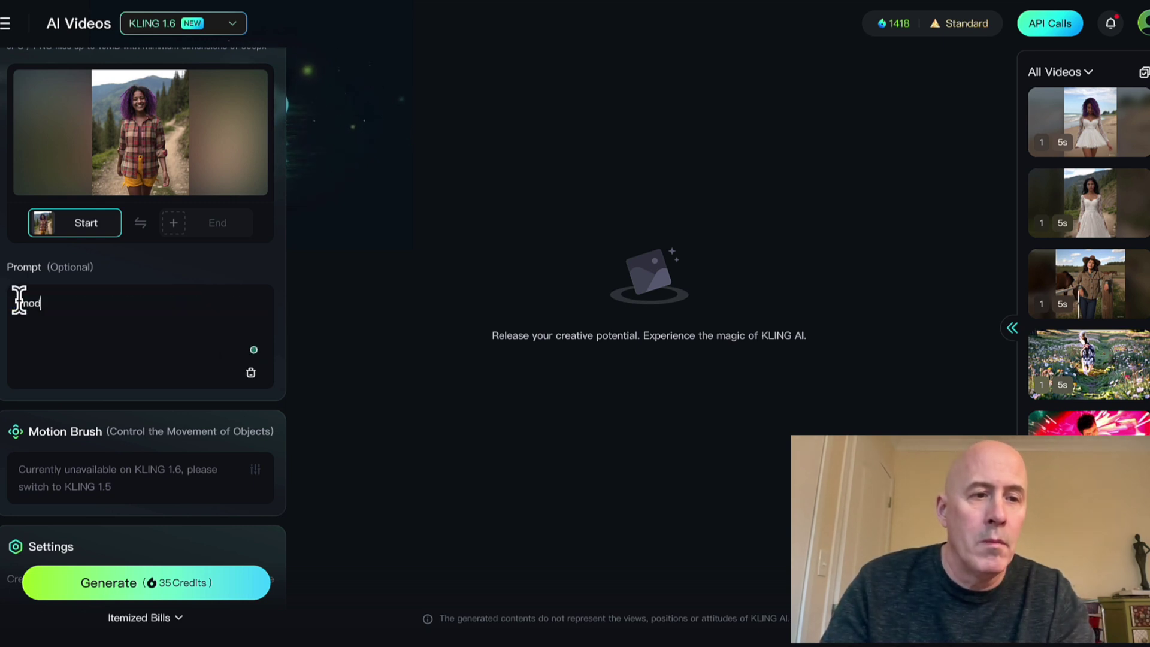
type("el wal")
key("BackSpace")
key("BackSpace")
type("alking down the path ")
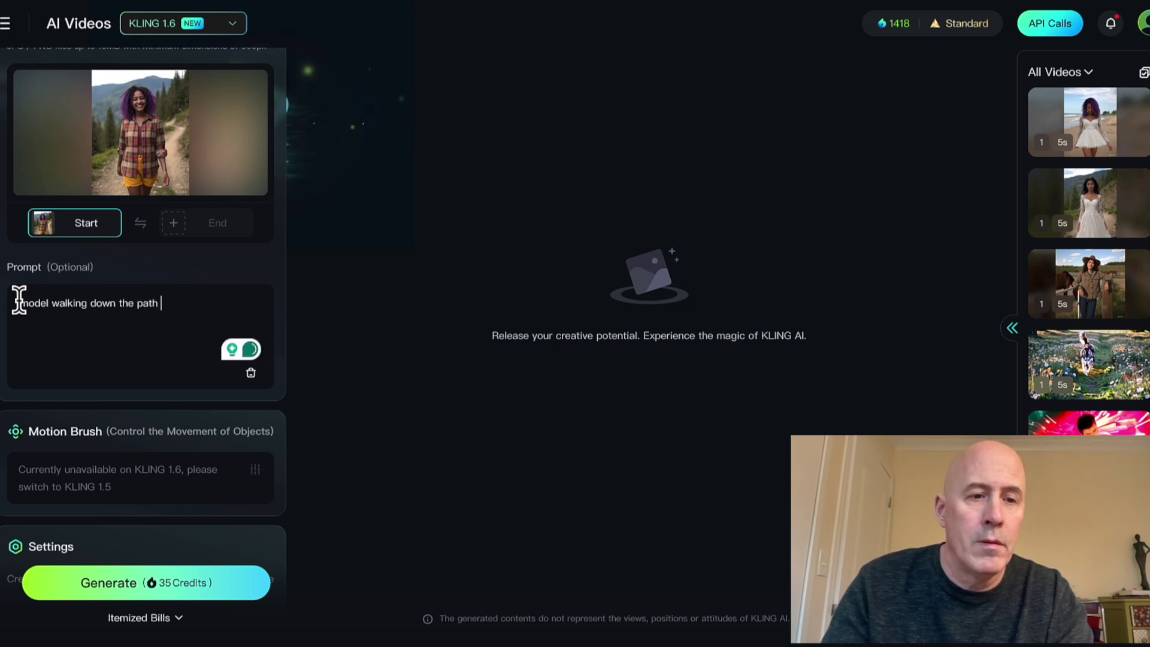
type("smiling at the came")
type("ra")
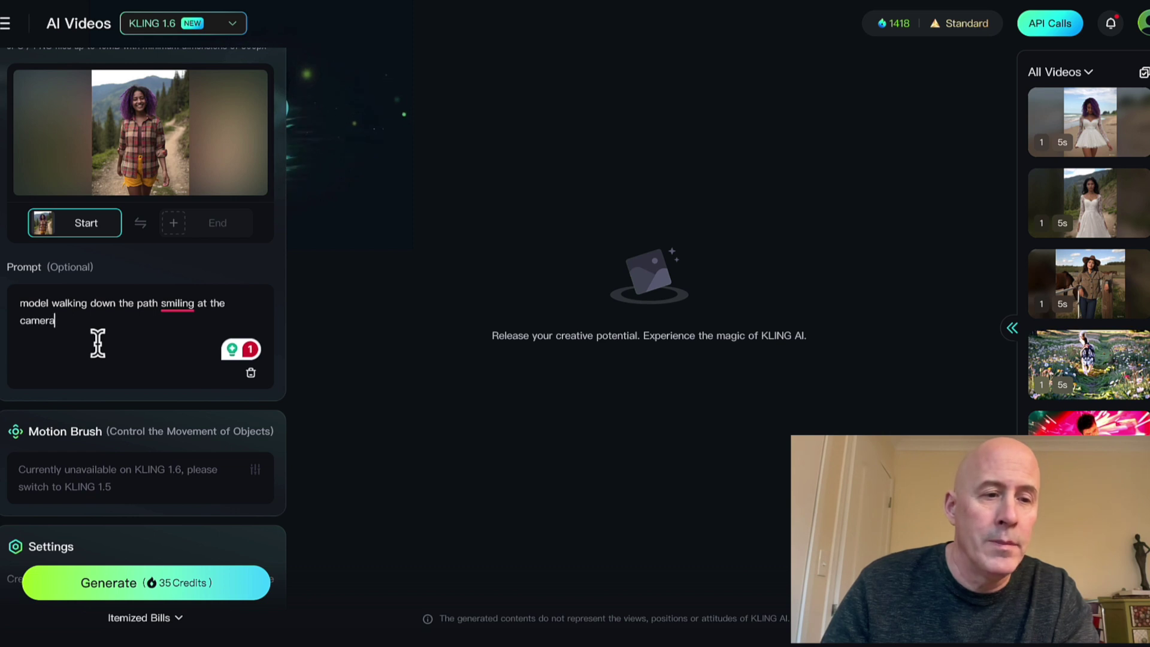
scroll(97, 343, "down", 5)
left_click_drag(144, 249, 152, 255)
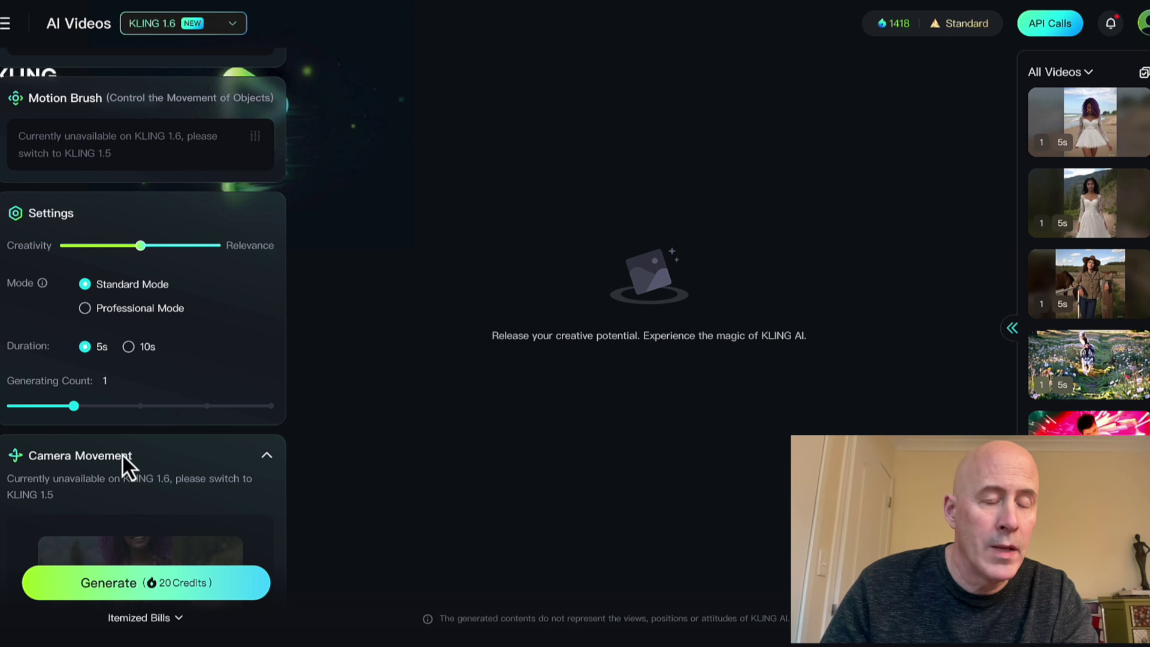
Step: Reselect the video model and generate the 5-second walking video for 20 credits
scroll(121, 451, "down", 4)
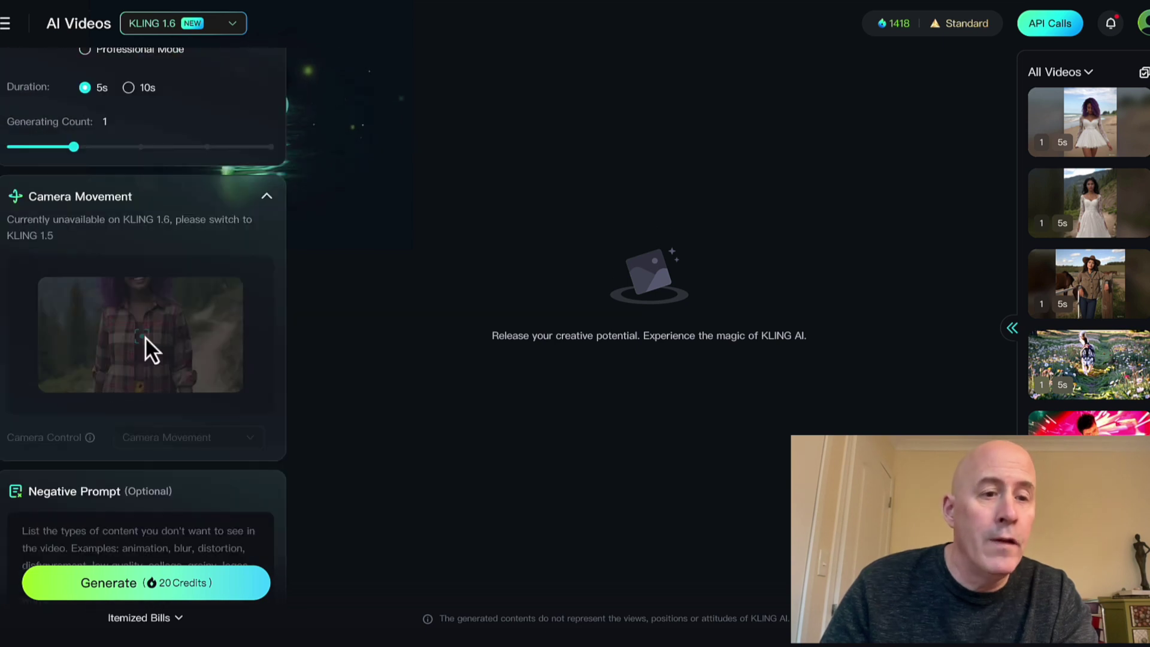
left_click(162, 31)
left_click(176, 144)
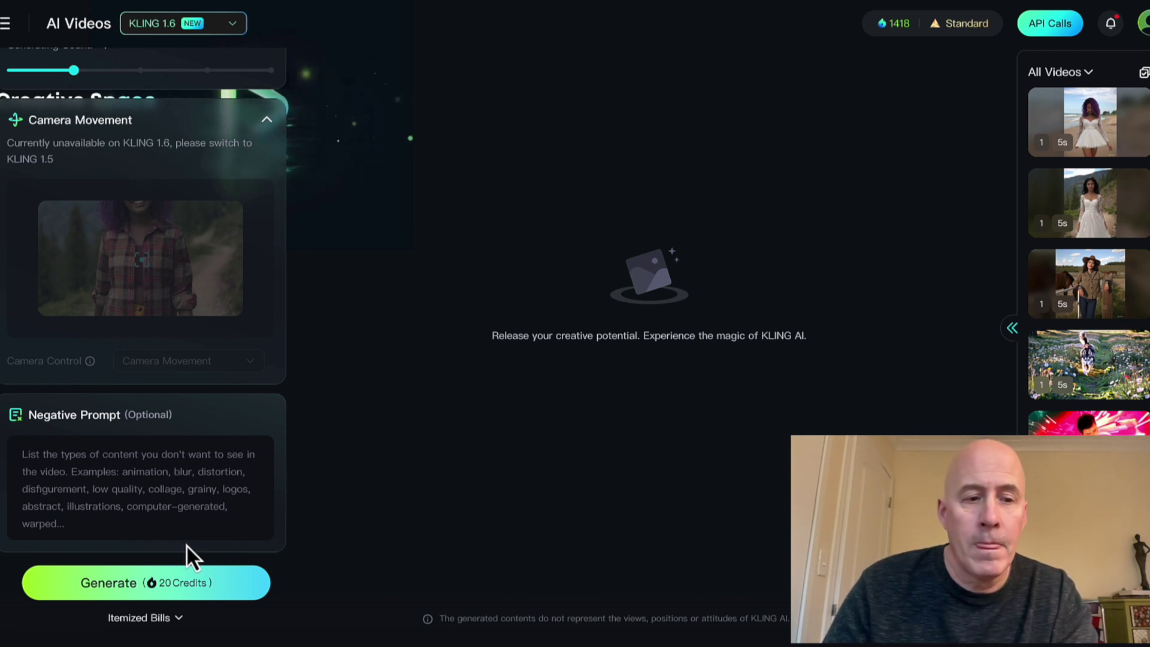
left_click(179, 583)
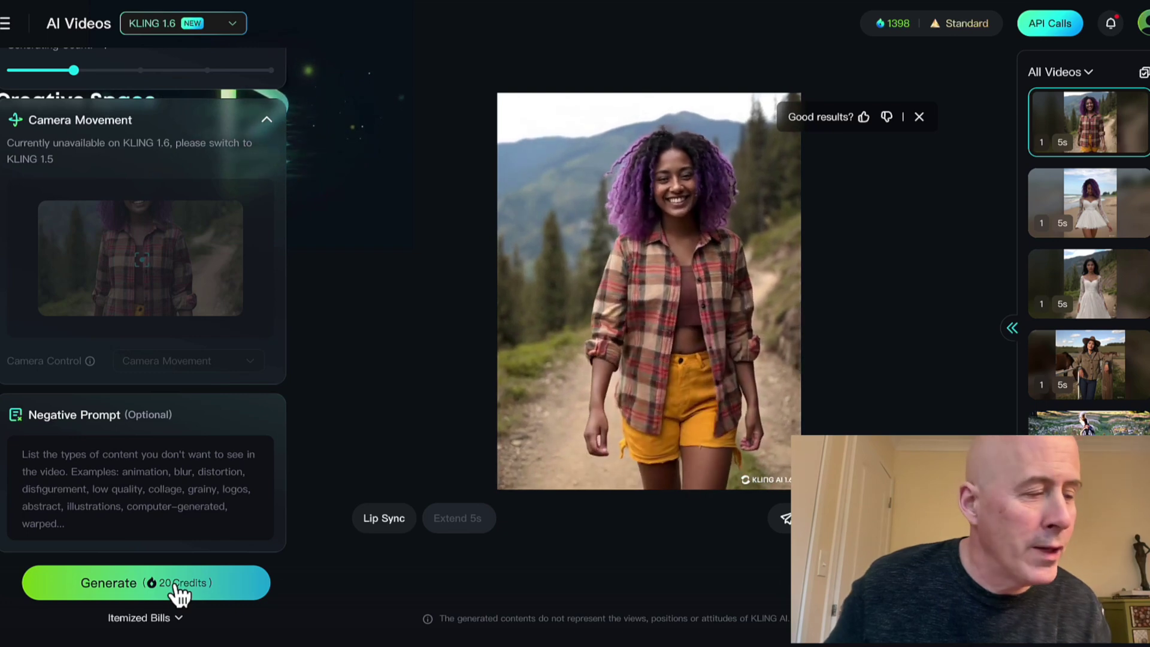
Step: Play an earlier video from the list, then return to the AI Images workspace
left_click(1104, 367)
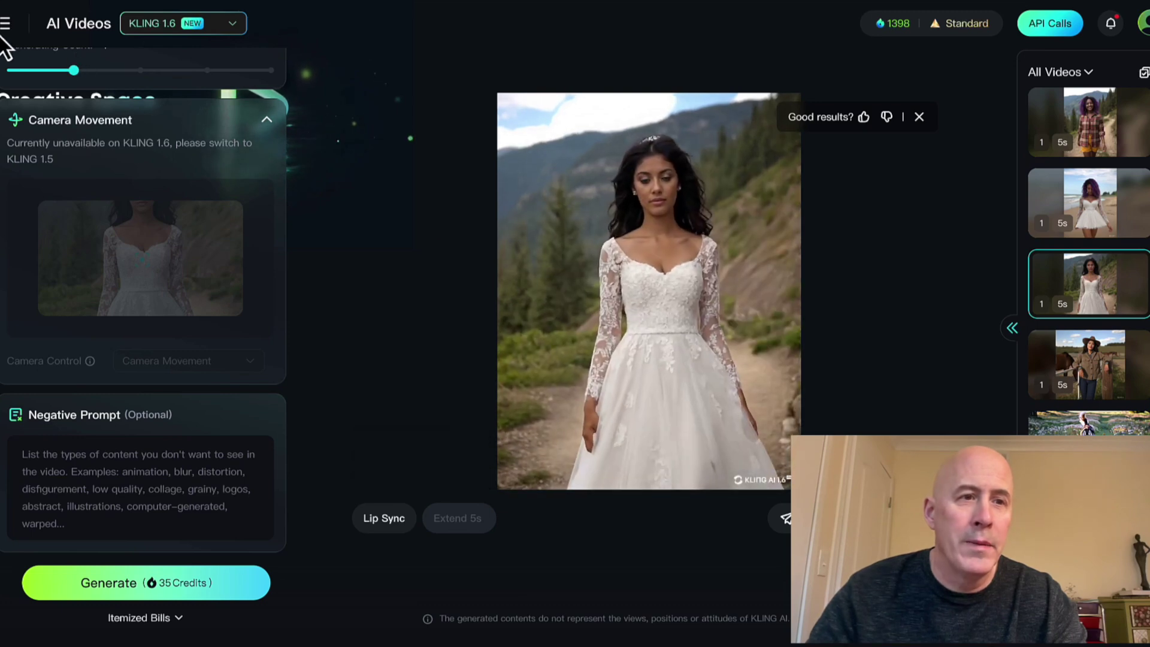
left_click(5, 24)
left_click(56, 145)
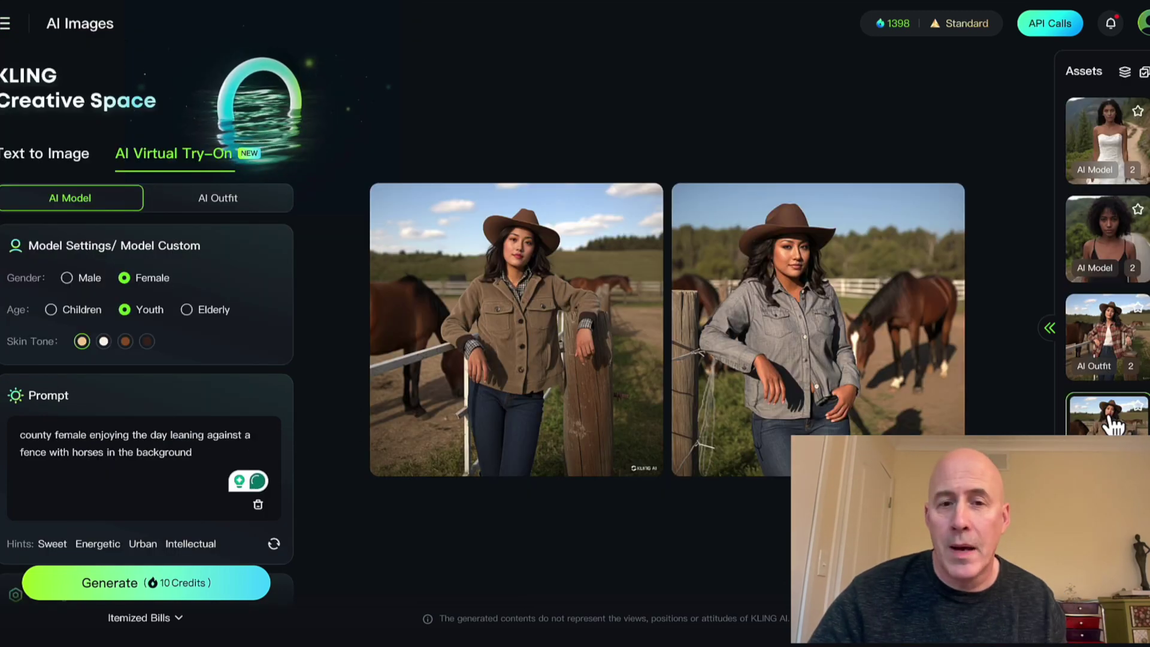
Step: Open the cowgirl model's plaid-shirt AI Outfit result from Assets, then bring up the navigation menu
left_click(1101, 346)
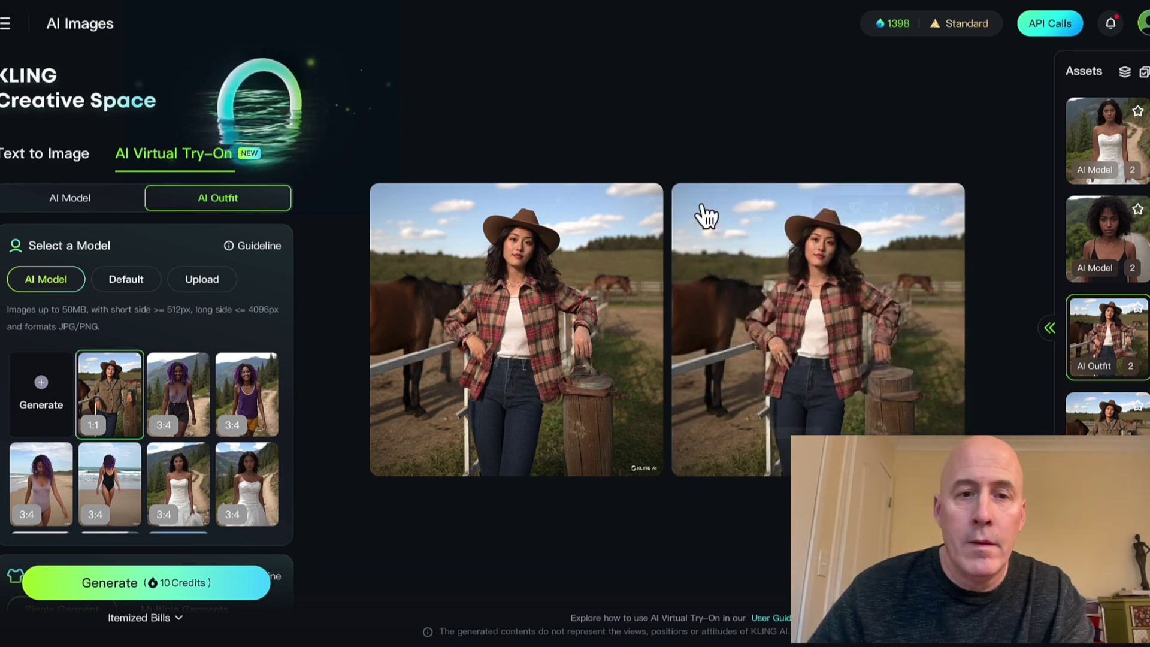
left_click(6, 23)
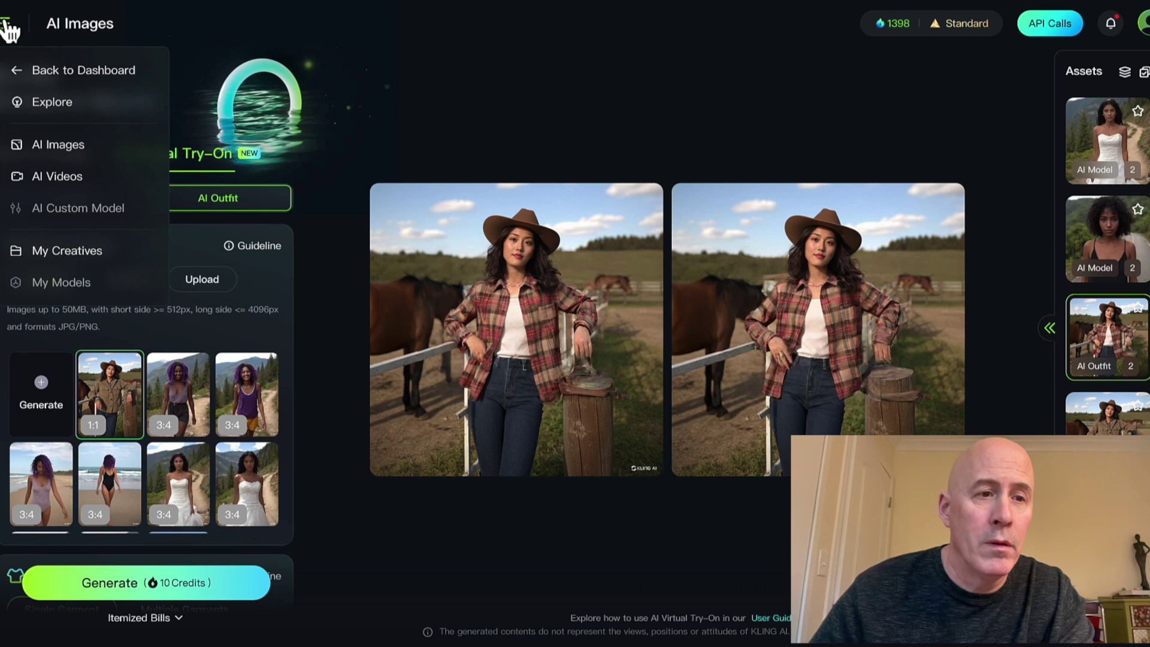